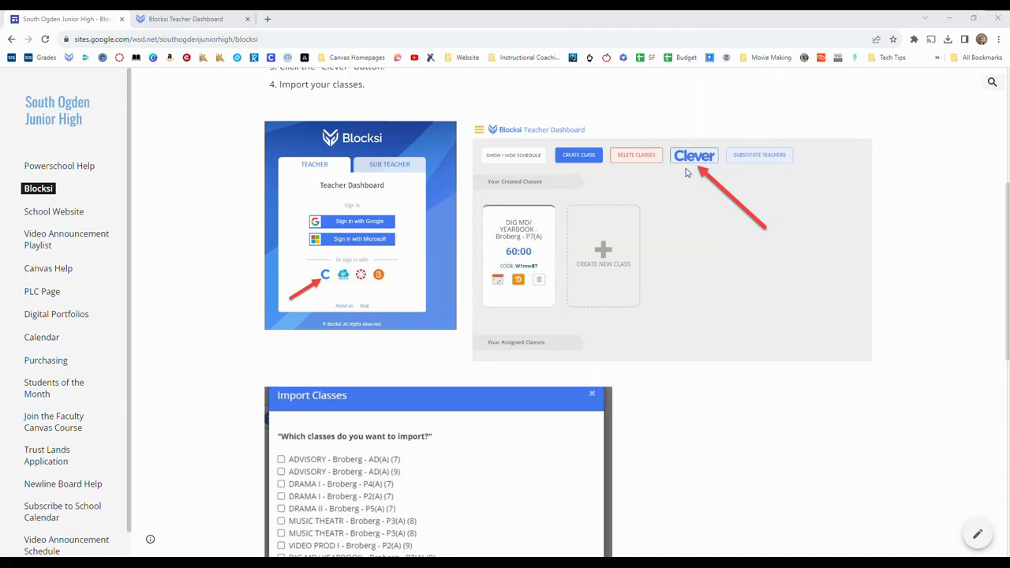
Step: Switch from the import instructions to the Blocksi Teacher Dashboard, review the class's colour and policy choices, and save it with policy None
scroll(684, 366, "down", 2)
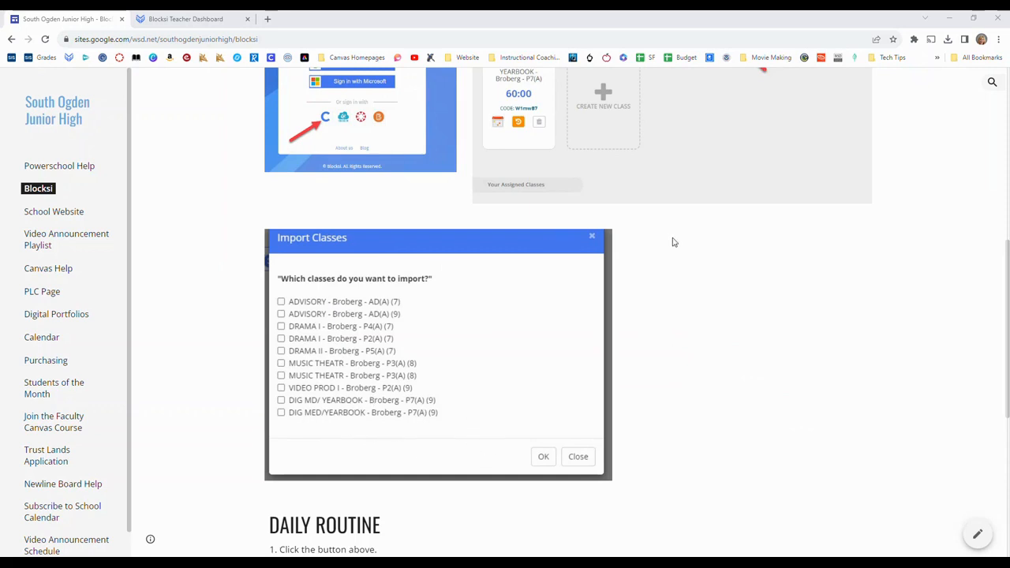
key("ctrl+Tab")
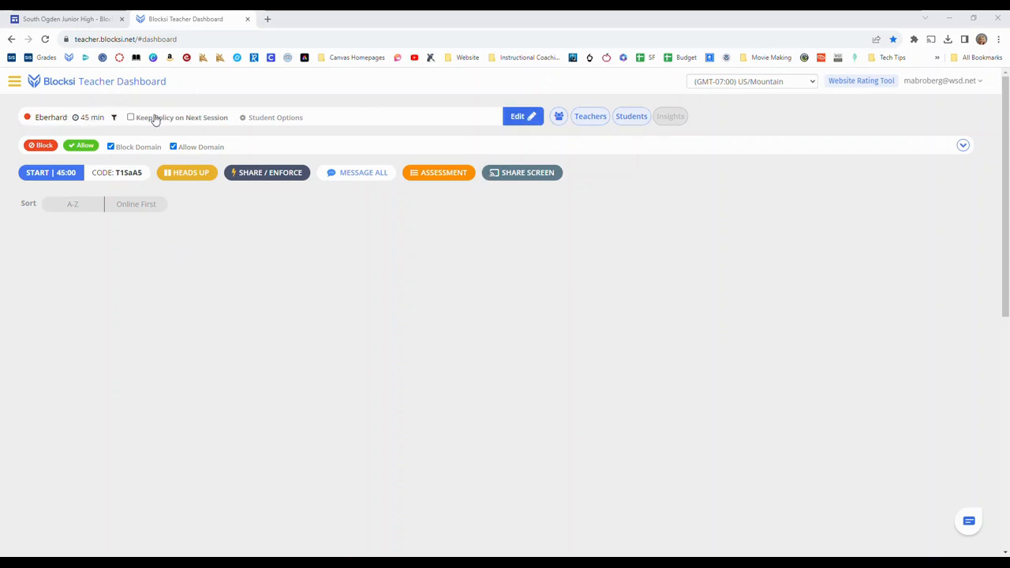
left_click(524, 120)
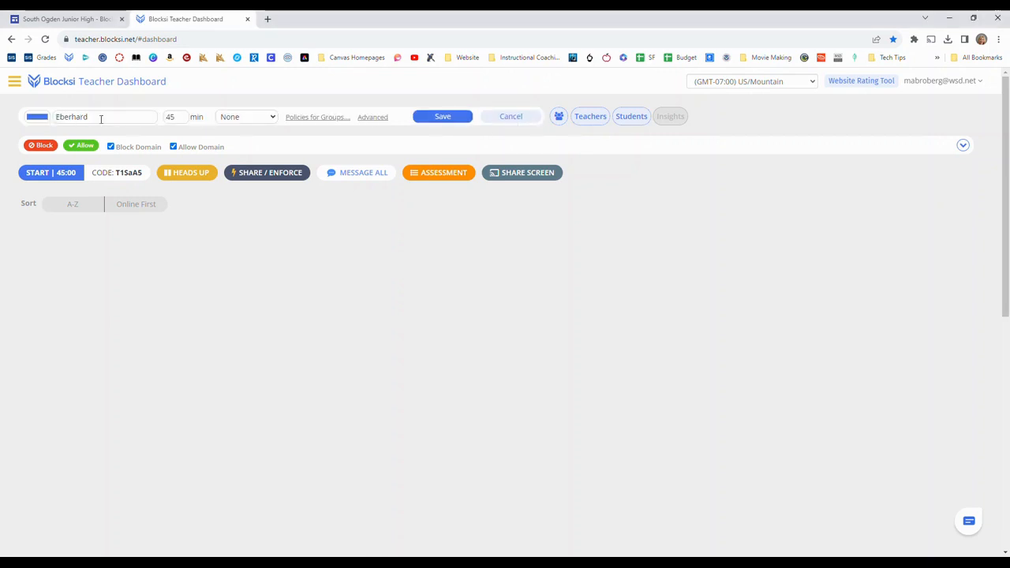
left_click(41, 117)
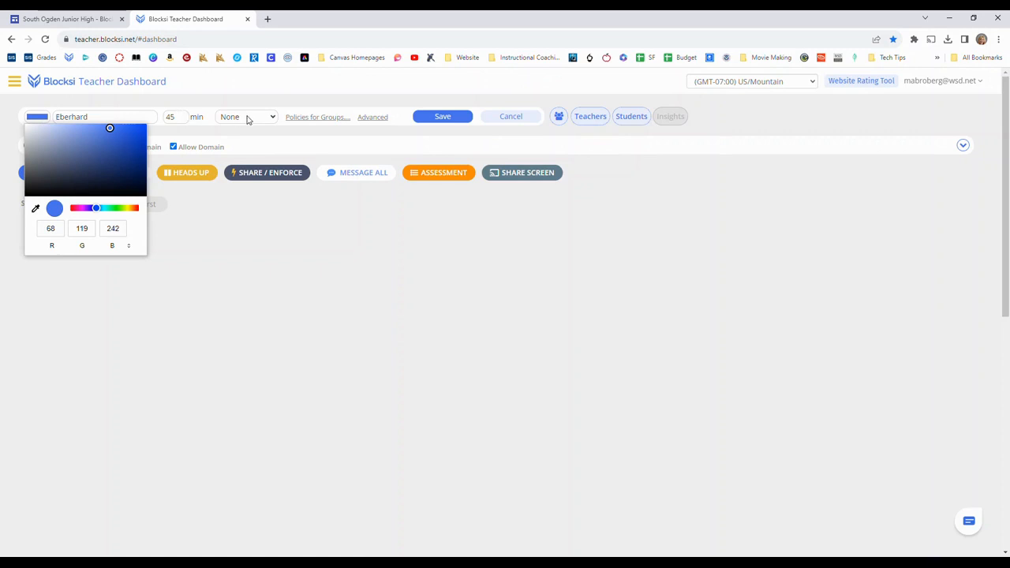
left_click(271, 119)
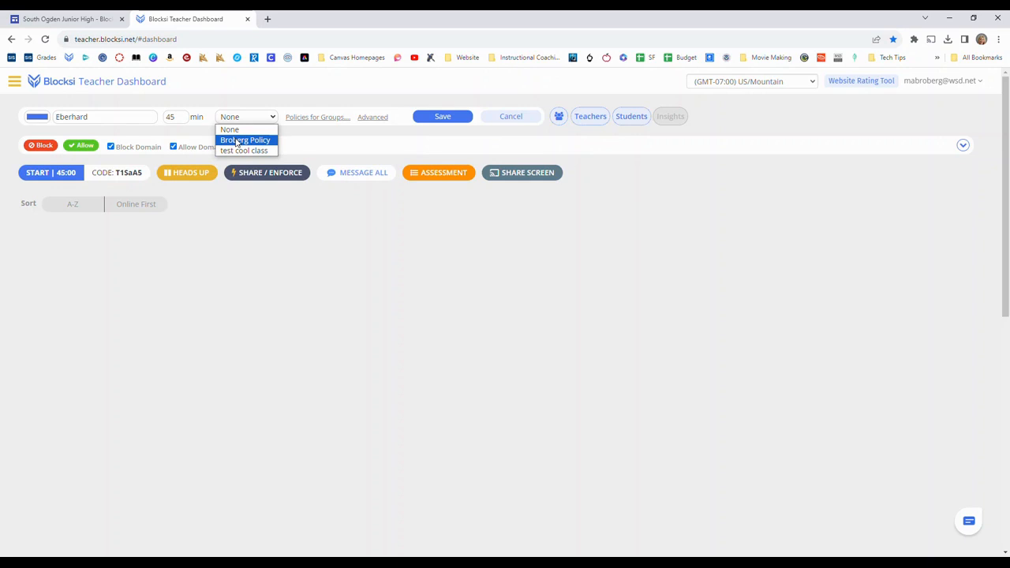
left_click(433, 116)
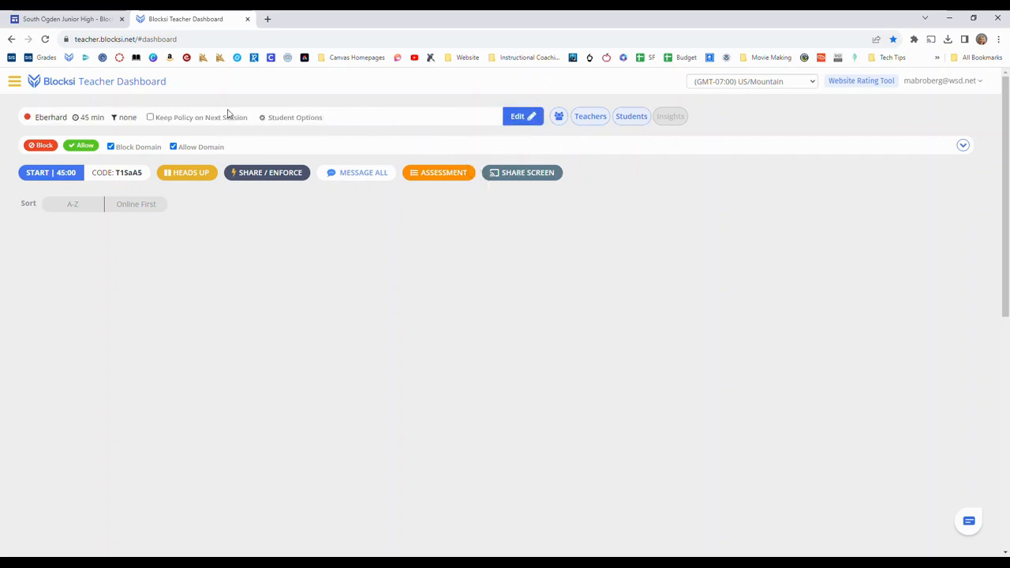
Step: Expand the class's blocked and allowed URL lists and check the Daily Routine section of the school's Blocksi guide
left_click(298, 118)
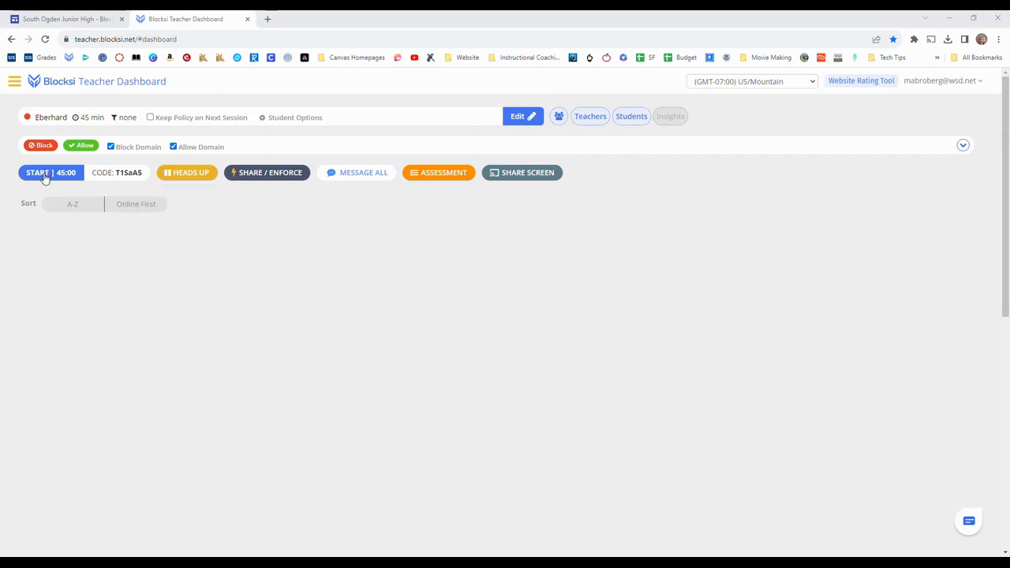
left_click(962, 152)
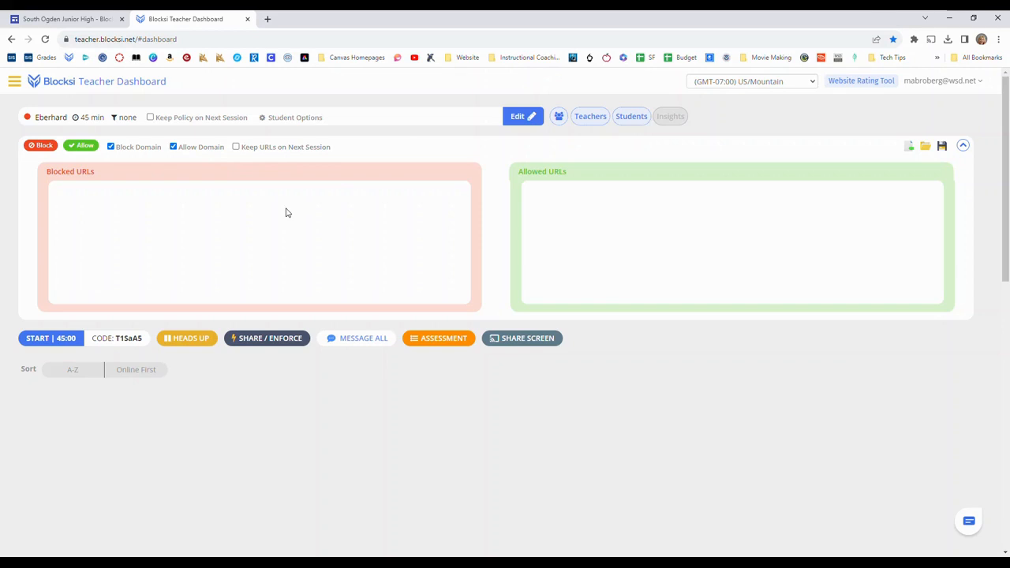
left_click(44, 19)
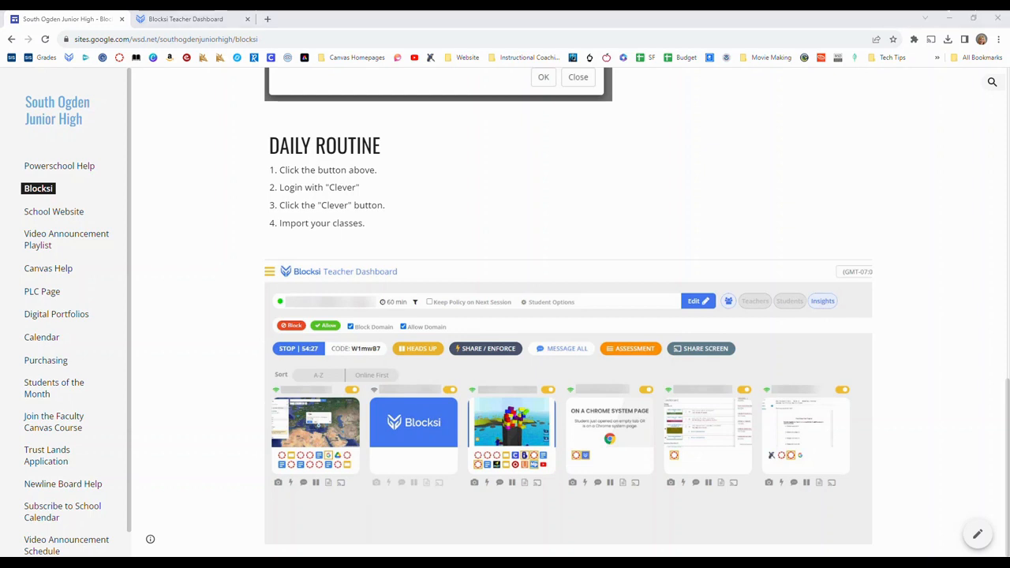
left_click(185, 18)
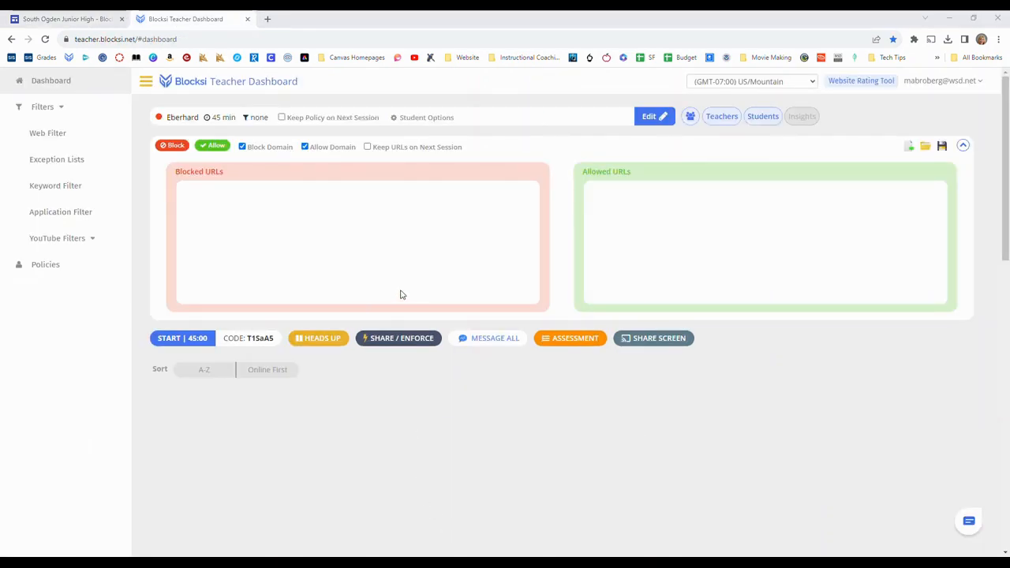
Step: Open the existing web filter for editing, review its Security Risk category, and try to save the filter
left_click(54, 140)
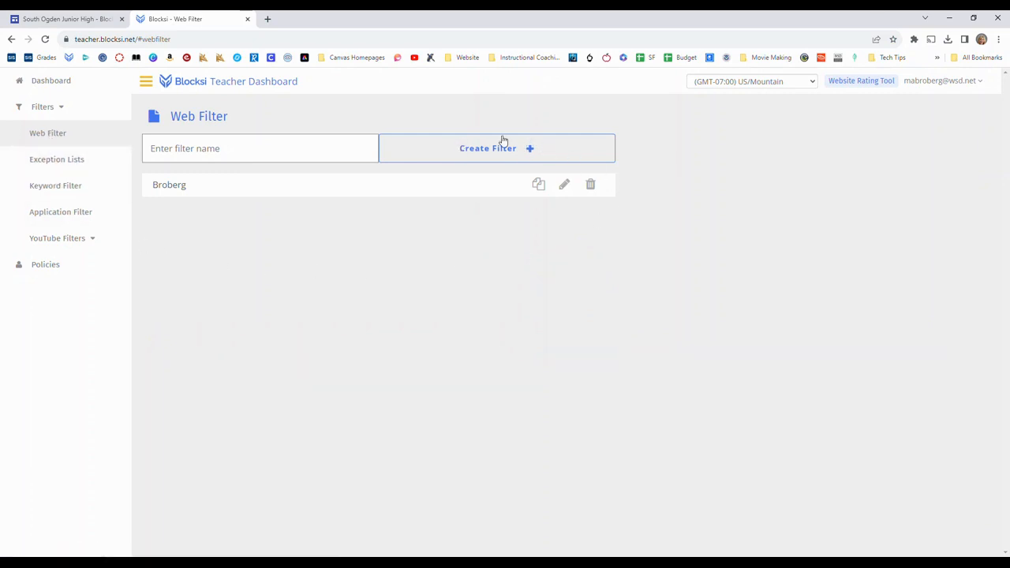
left_click(267, 146)
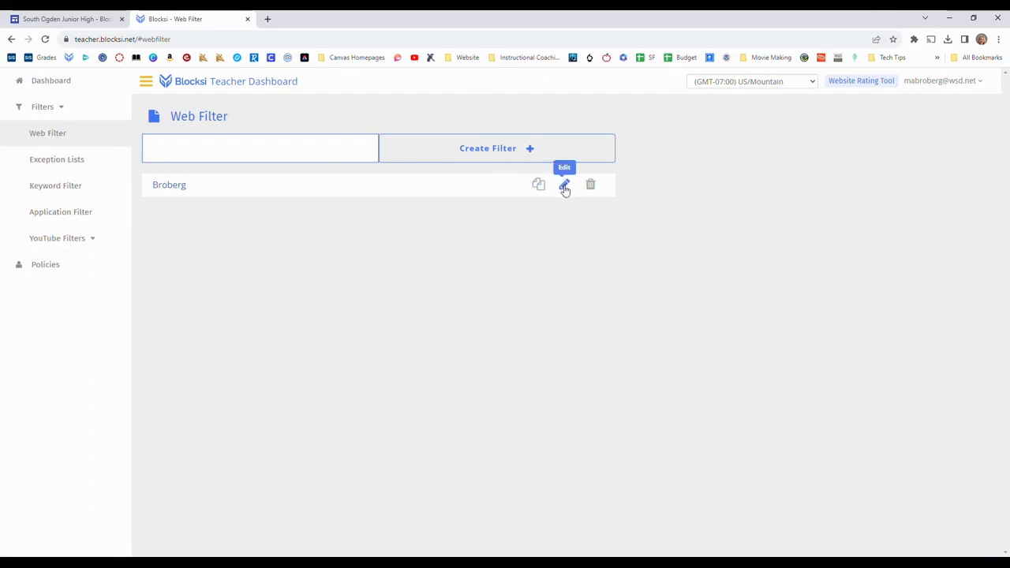
left_click(564, 184)
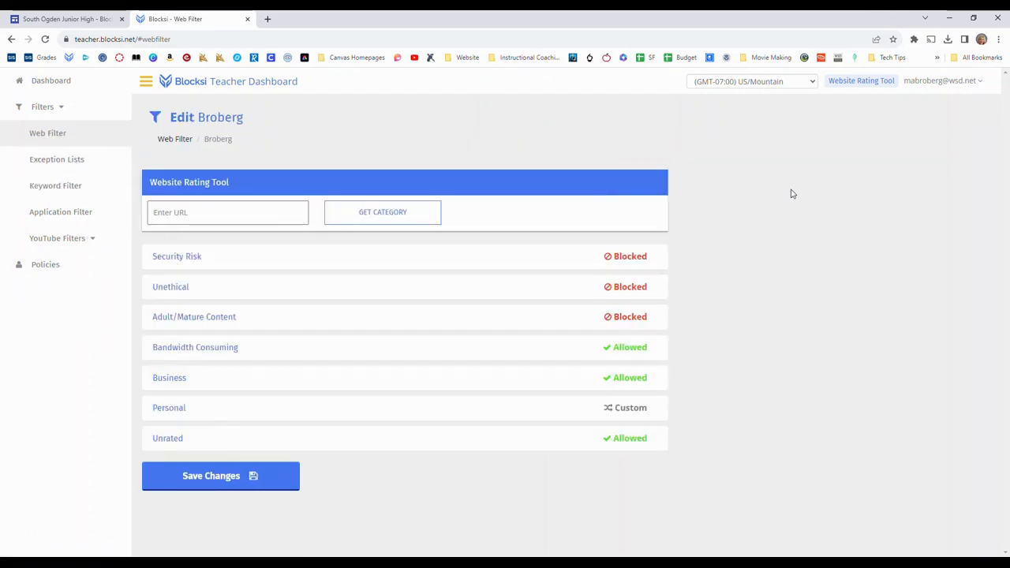
left_click(186, 259)
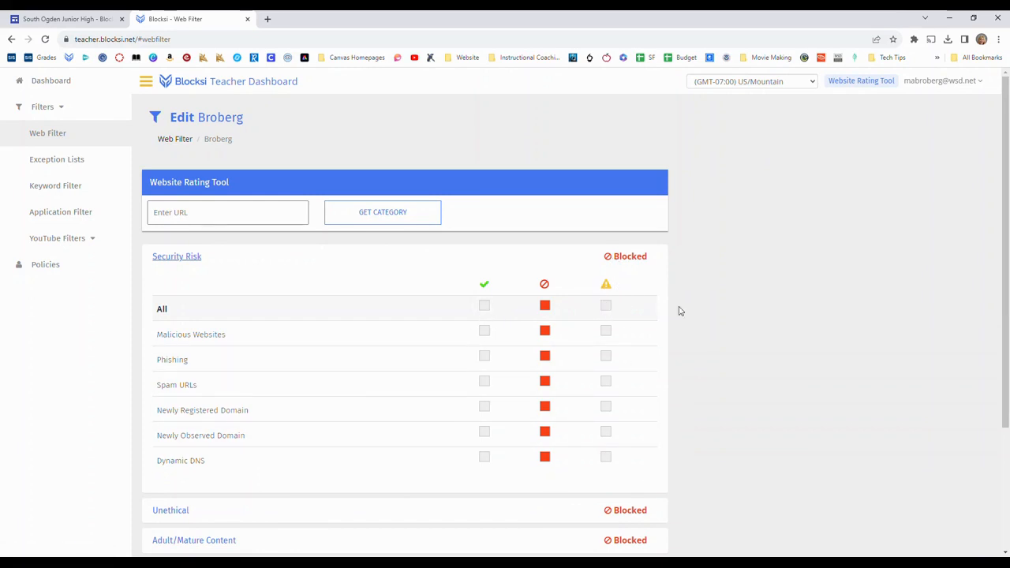
scroll(796, 308, "down", 2)
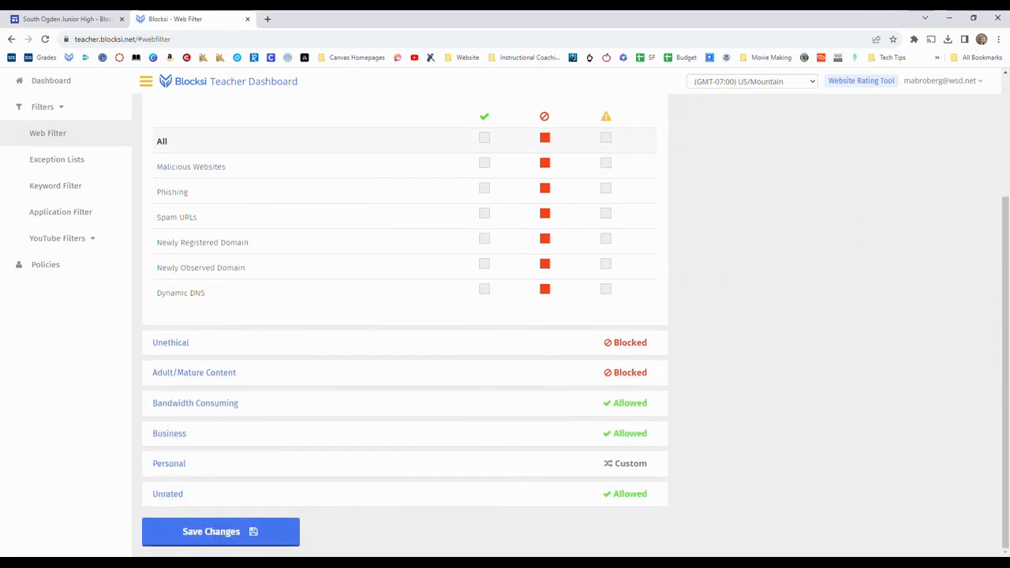
left_click(212, 533)
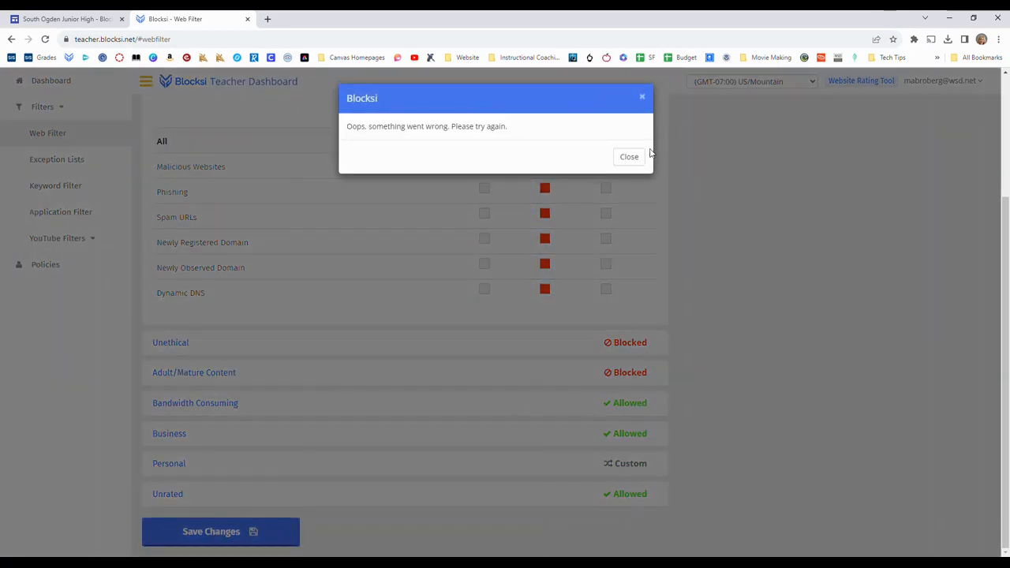
left_click(630, 157)
Step: Open the existing exception list for editing and review its URL entries
left_click(60, 160)
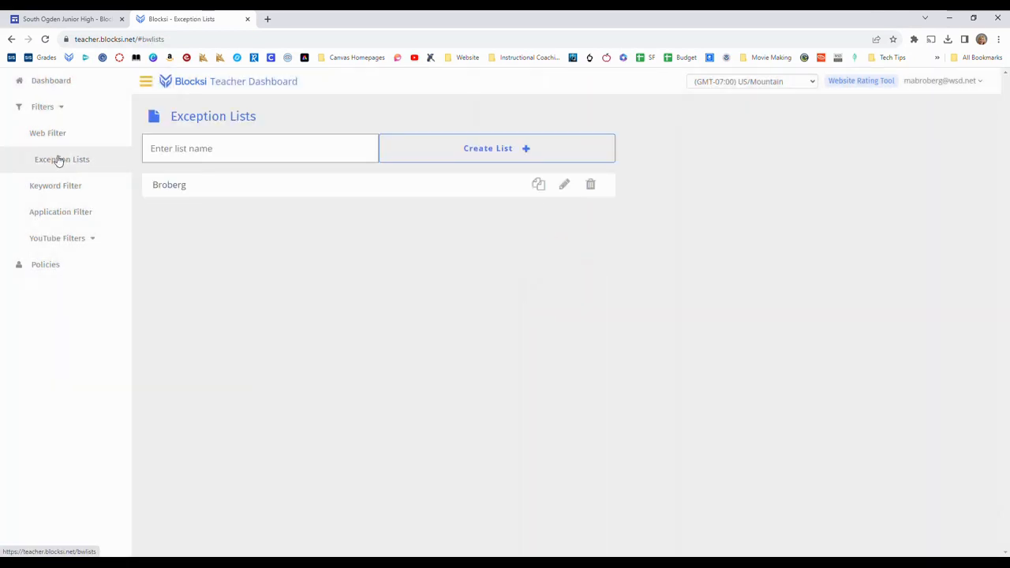
left_click(568, 186)
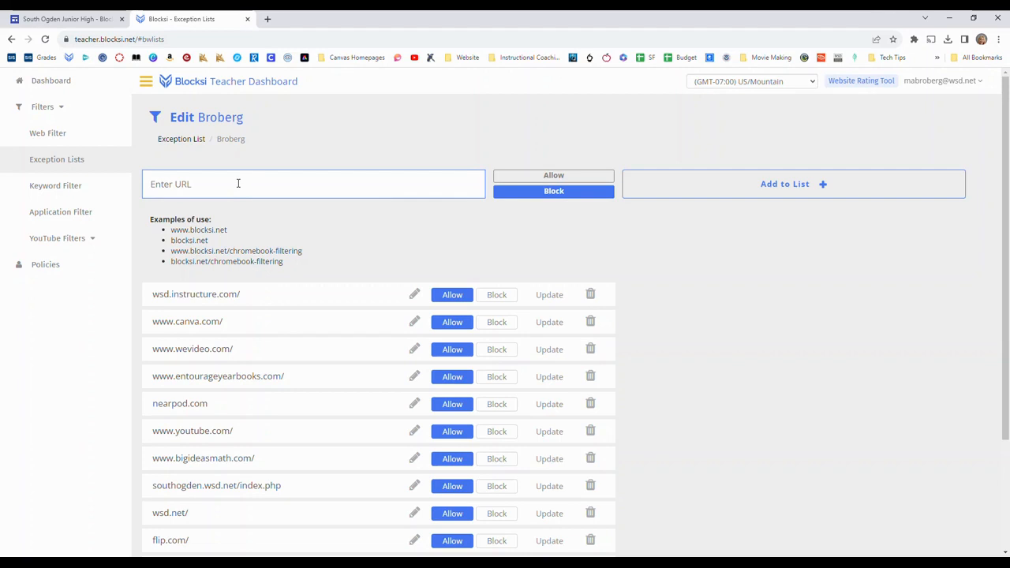
scroll(748, 361, "down", 1)
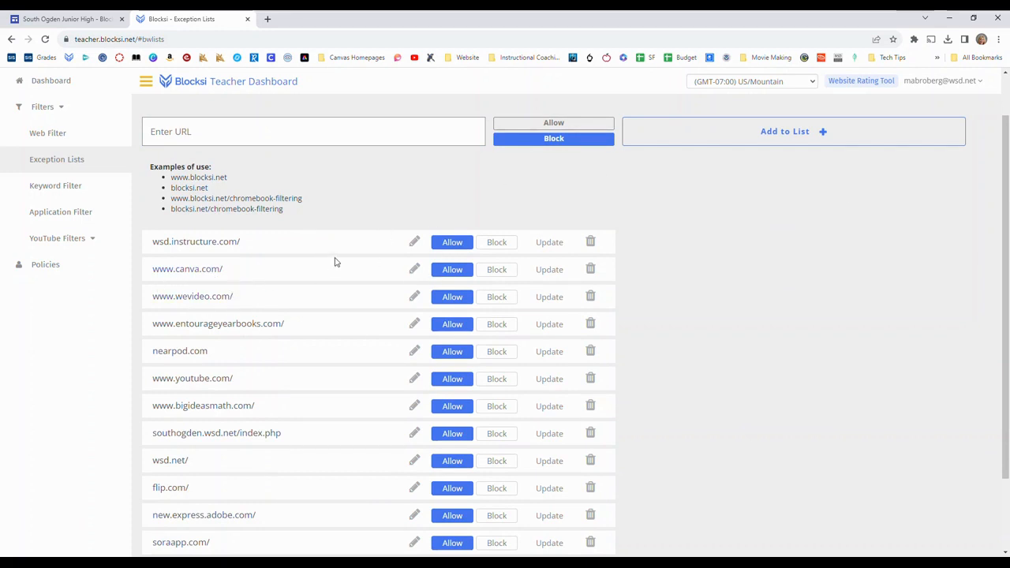
Step: View the general keyword filters and open the application filter "test a" to review its app permissions
left_click(54, 189)
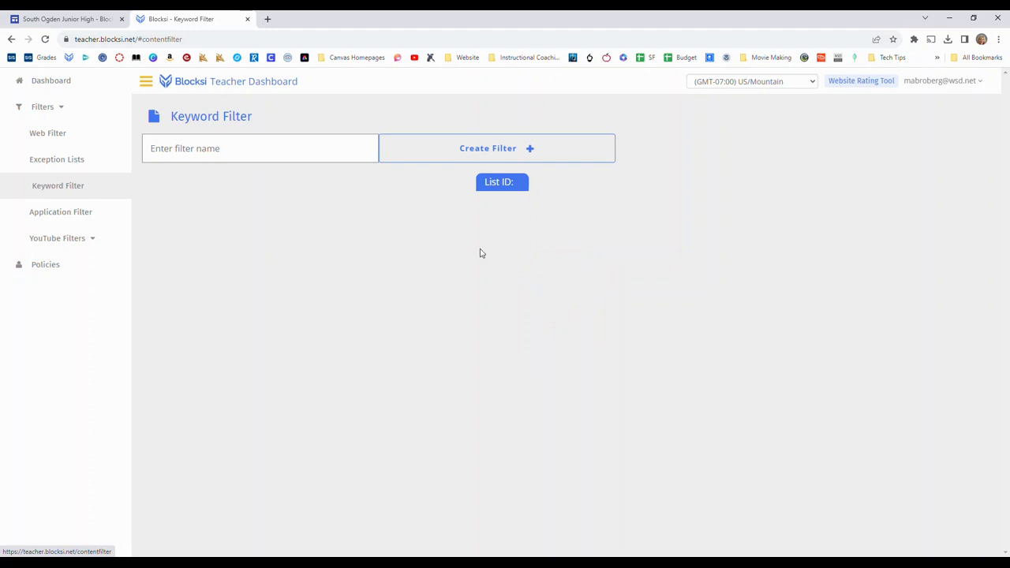
left_click(82, 212)
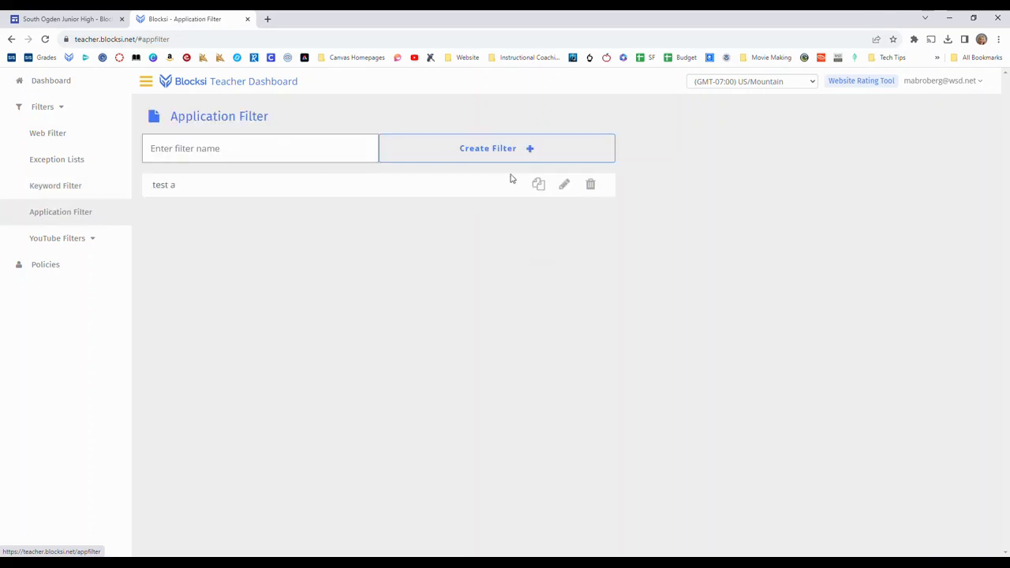
left_click(564, 184)
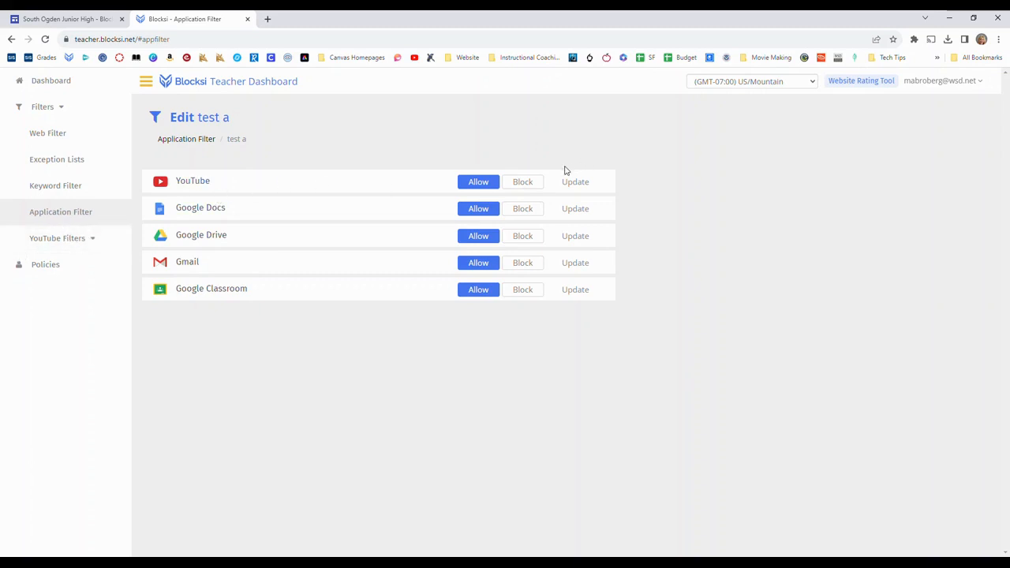
Step: Open the existing YouTube category filter for editing and review which video categories are allowed or blocked
left_click(86, 244)
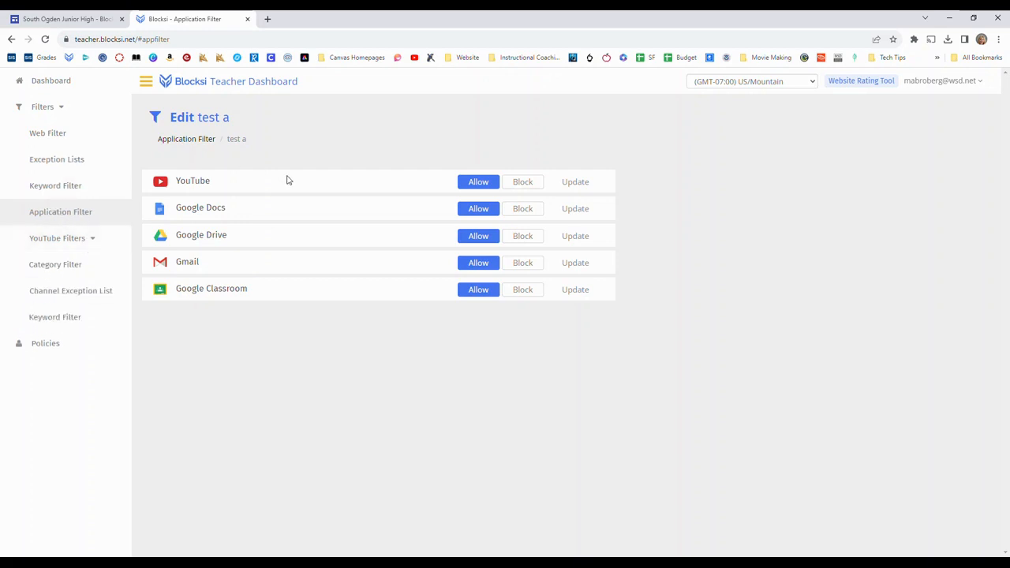
left_click(56, 267)
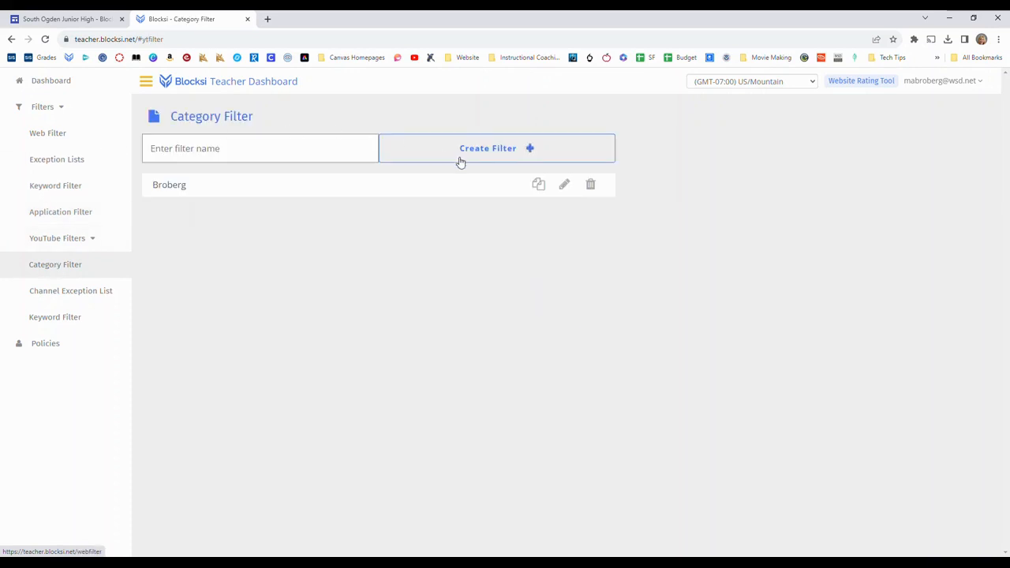
left_click(564, 184)
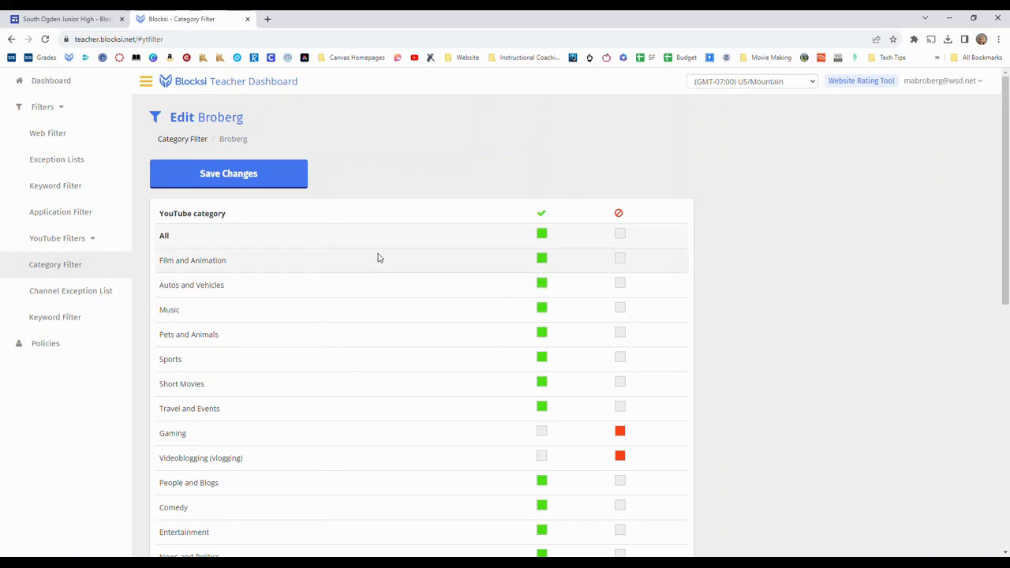
scroll(356, 269, "down", 2)
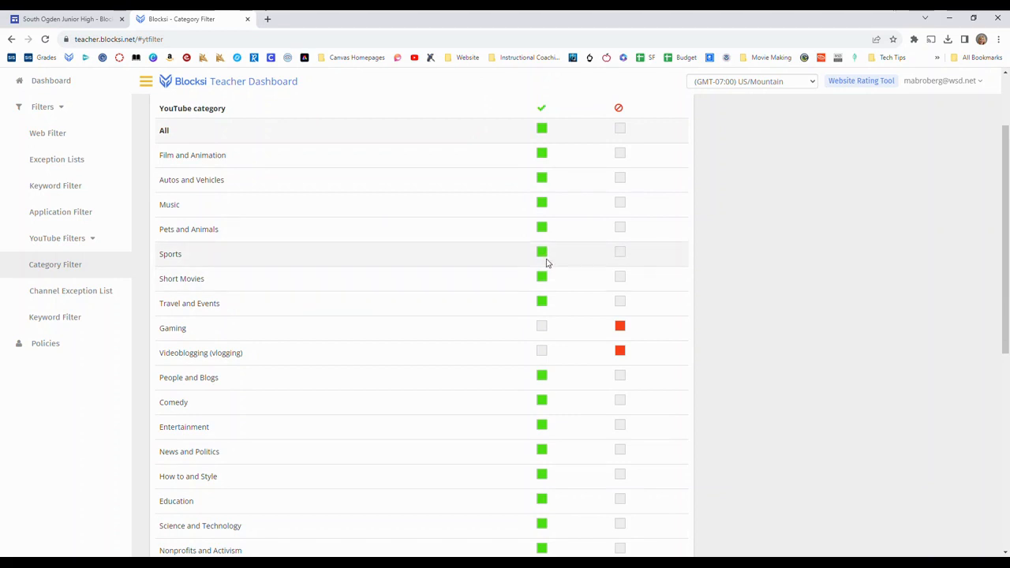
scroll(683, 230, "down", 1)
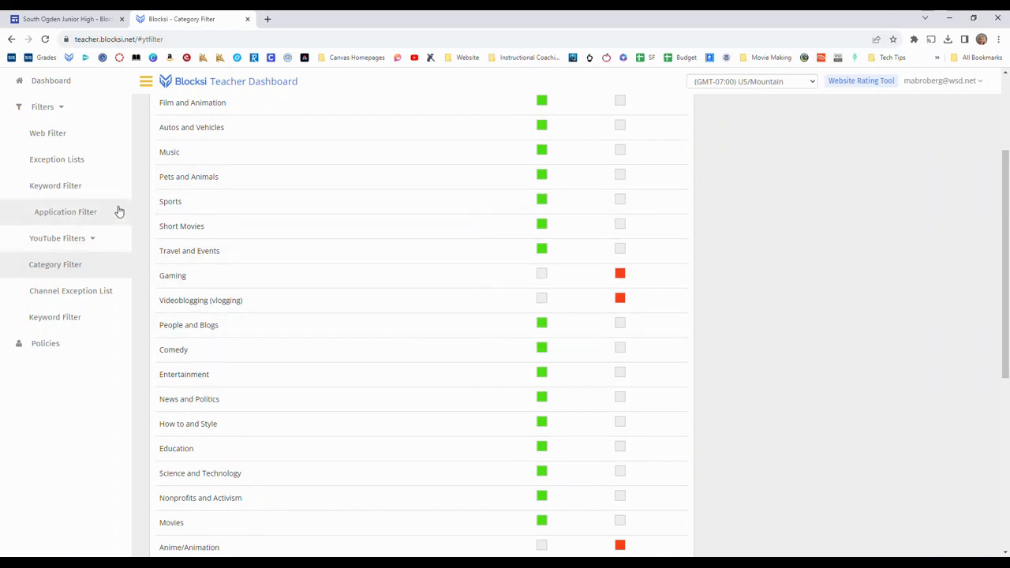
Step: View the YouTube channel exception lists and open the existing YouTube keyword filter for editing
left_click(70, 292)
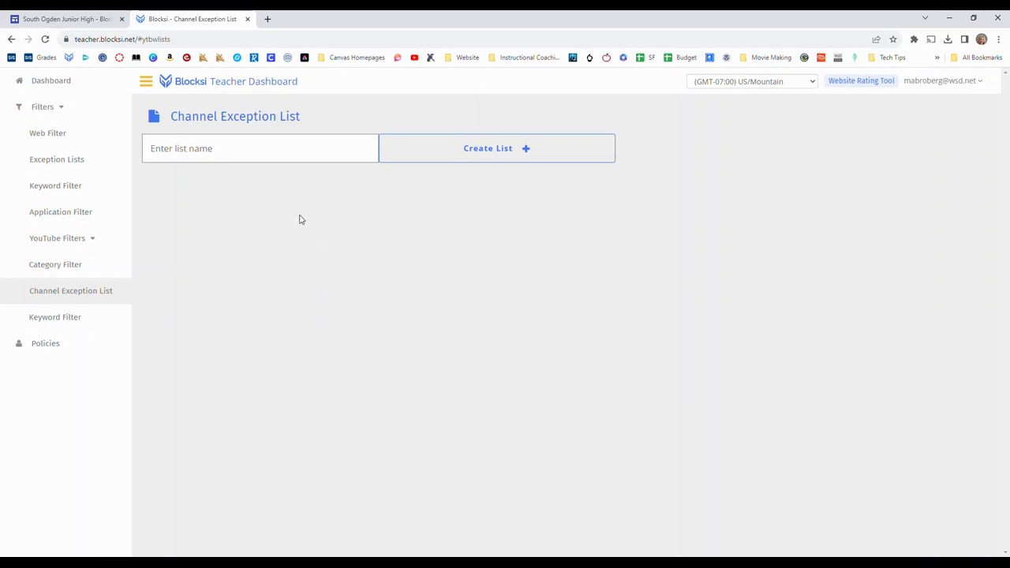
left_click(50, 318)
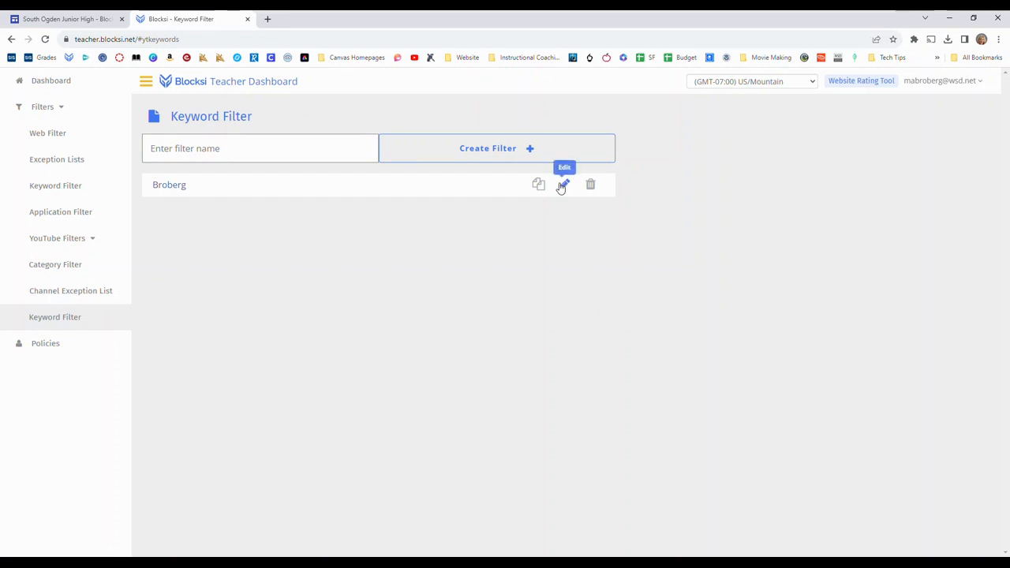
left_click(564, 185)
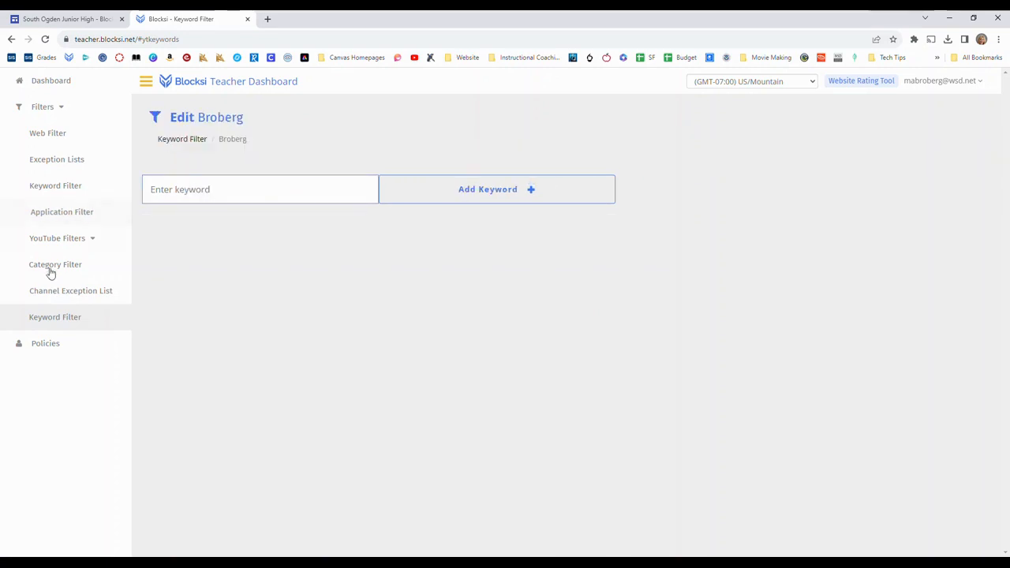
Step: Open the first policy in the policy table, check its web filter choices, and save the policy with its current filter assignments
left_click(38, 346)
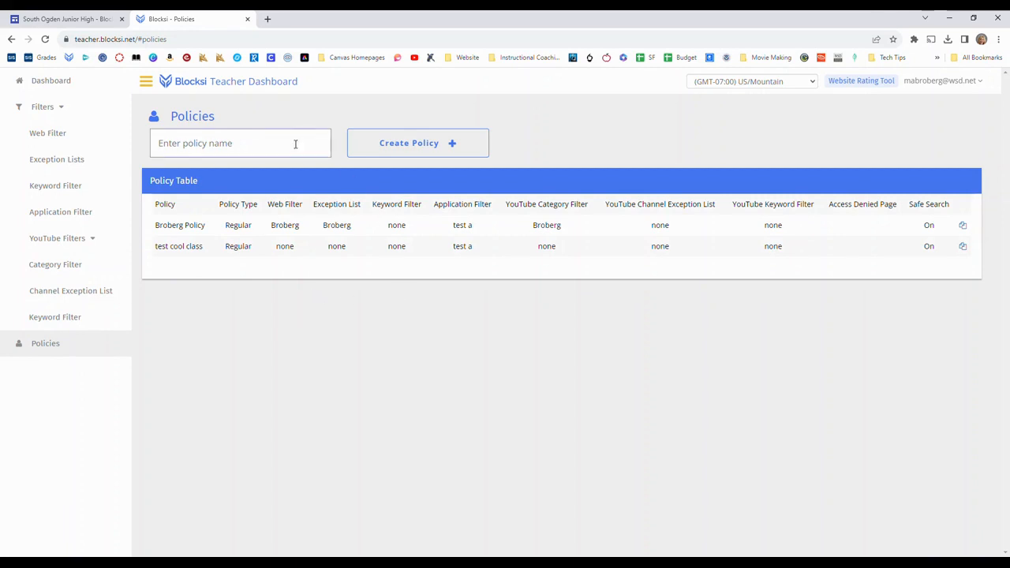
left_click(186, 142)
left_click(181, 226)
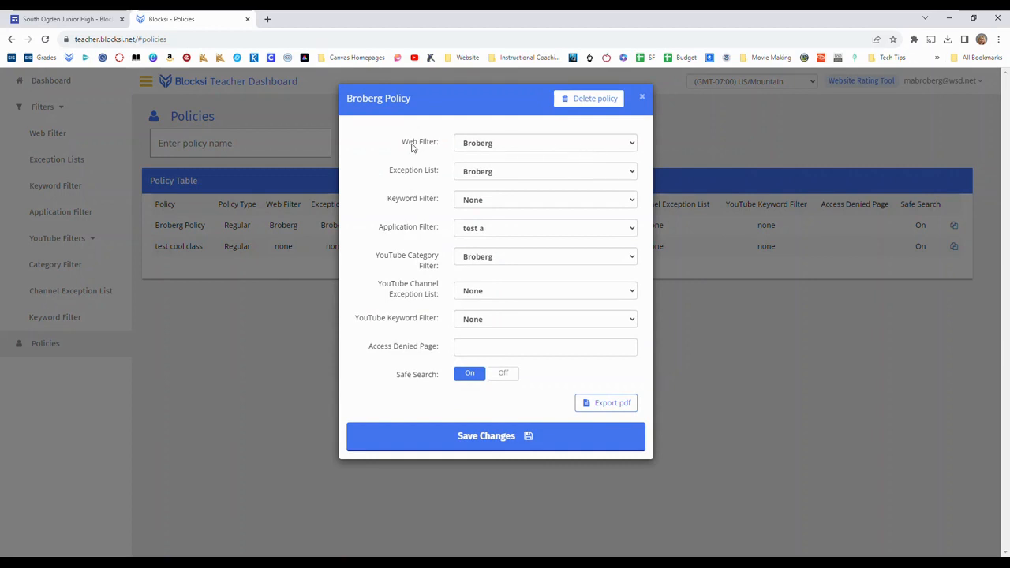
left_click(621, 146)
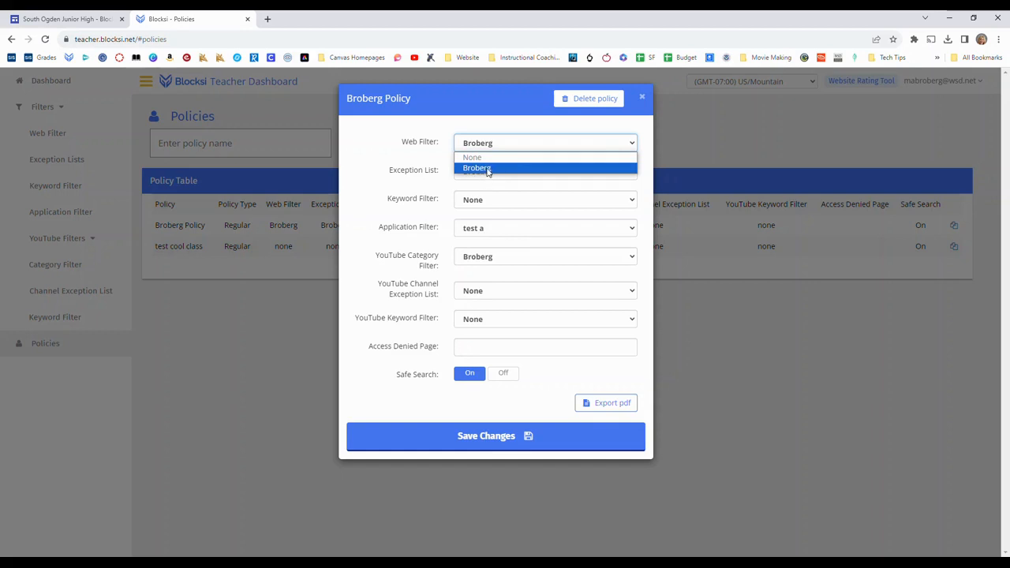
left_click(409, 126)
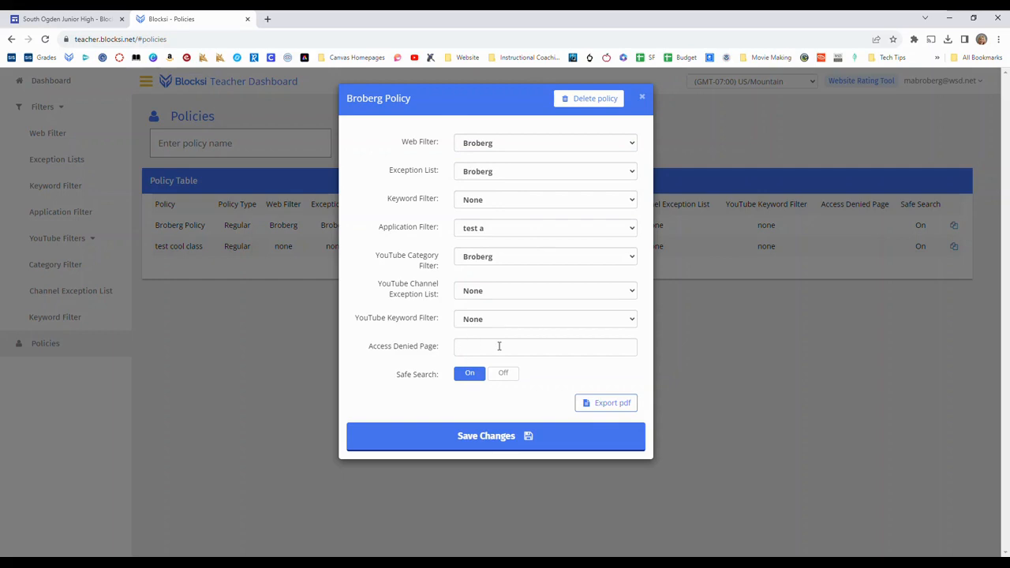
left_click(490, 439)
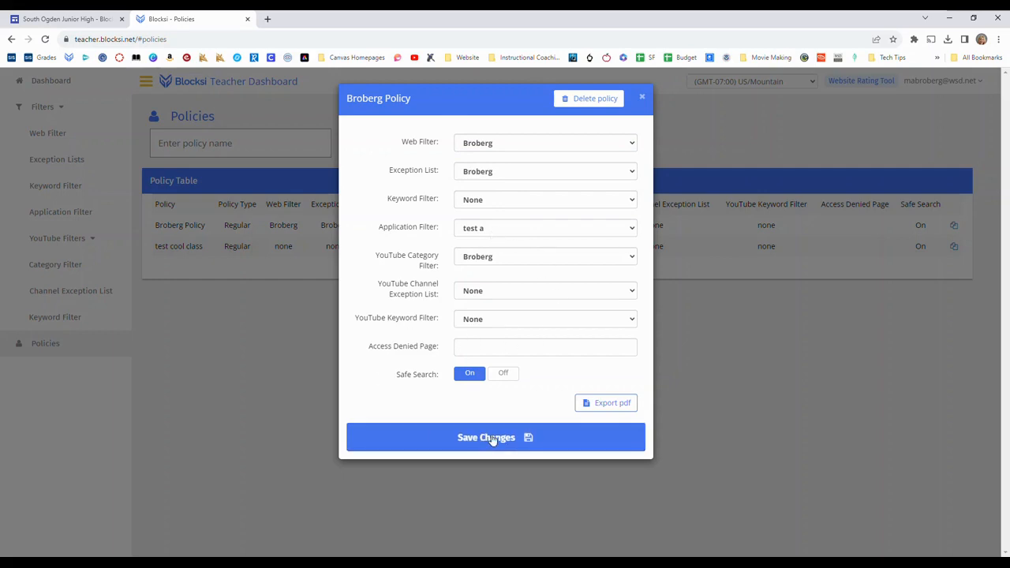
Step: Save the changes to the open policy
left_click(491, 438)
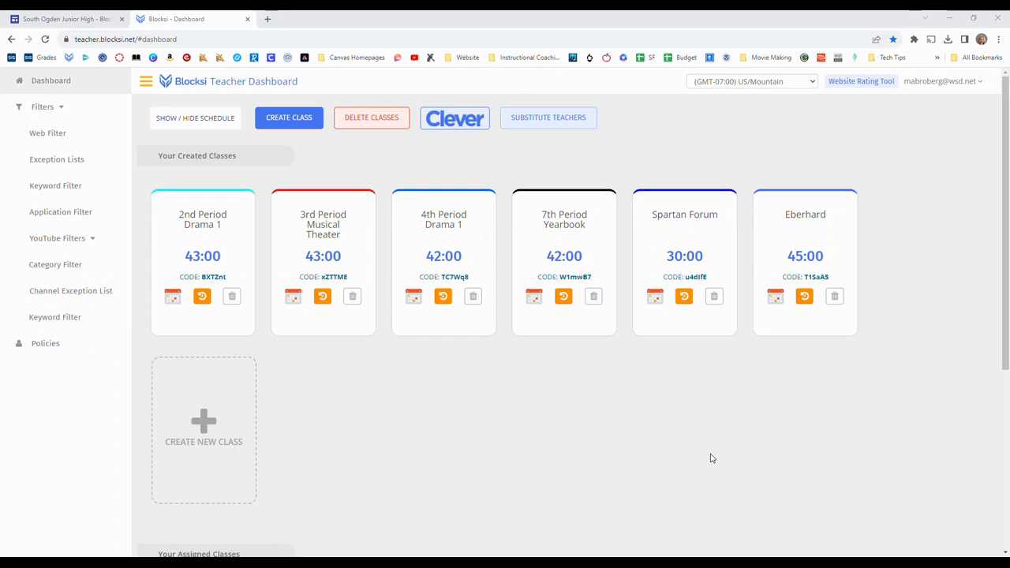
Step: Show the dashboard's schedule pane and review the Week A and Week B templates and the selectable classes in the Class Scheduler
left_click(206, 121)
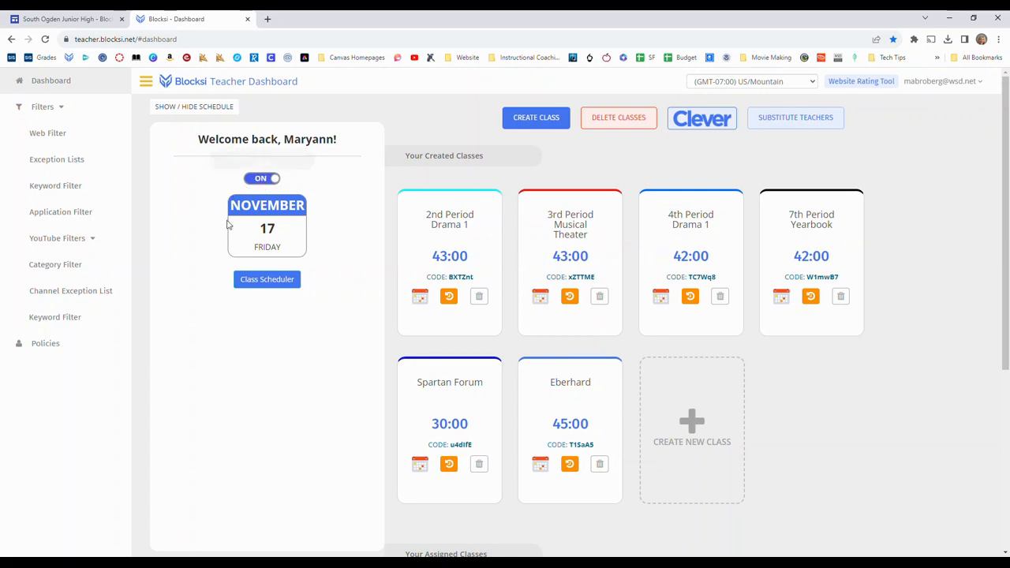
left_click(252, 281)
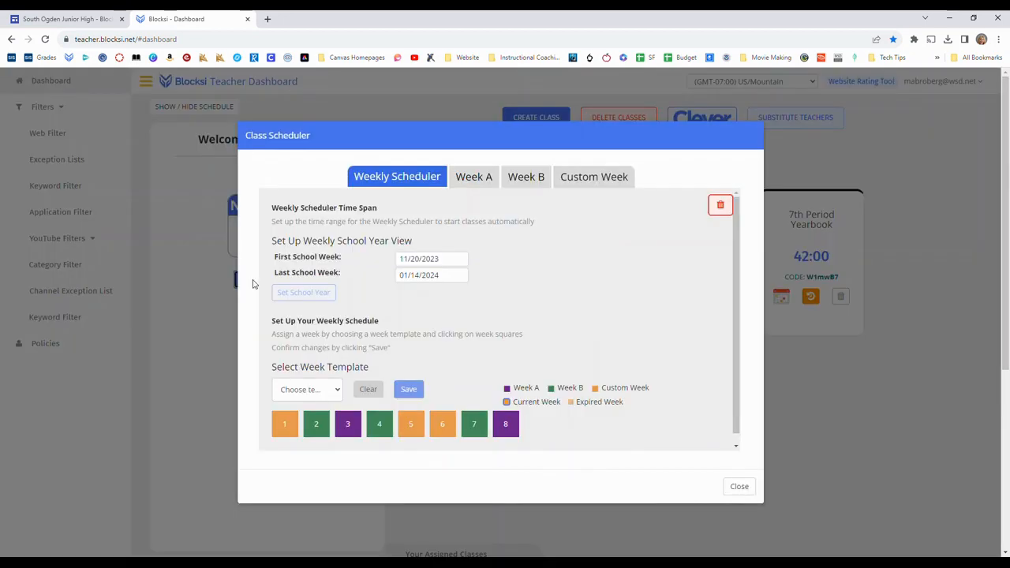
left_click(480, 180)
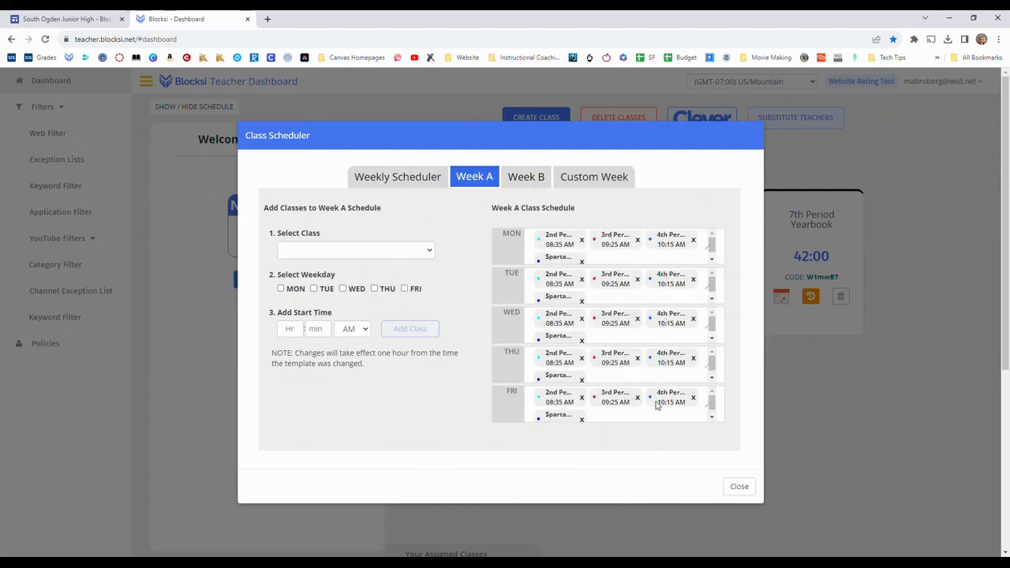
left_click(533, 180)
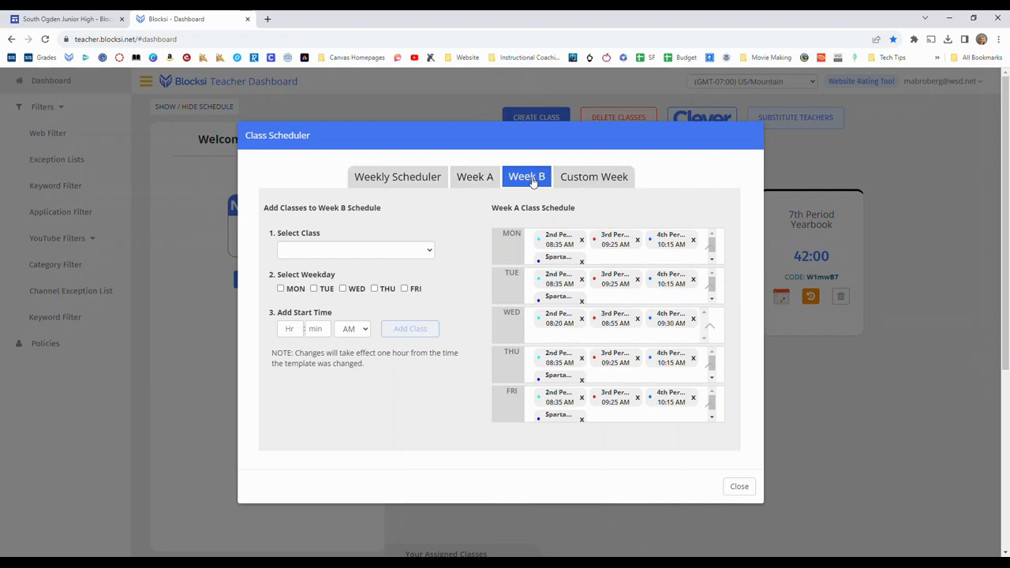
left_click(408, 252)
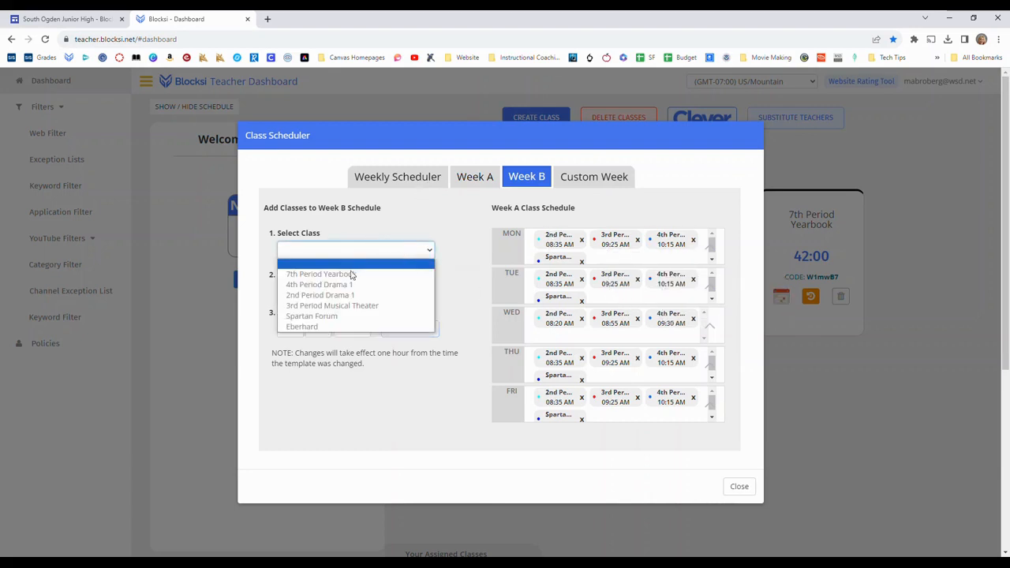
left_click(472, 221)
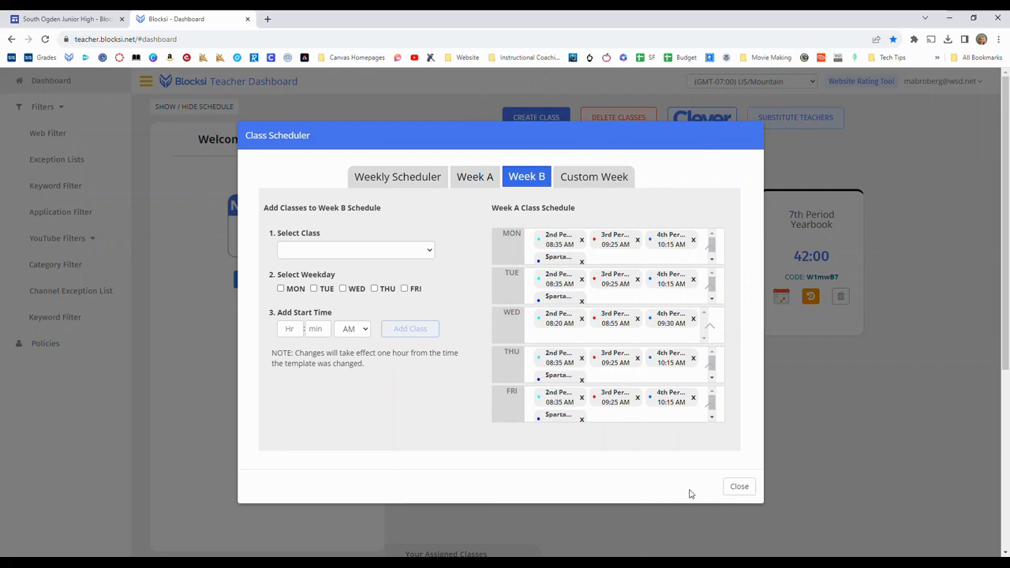
left_click(739, 486)
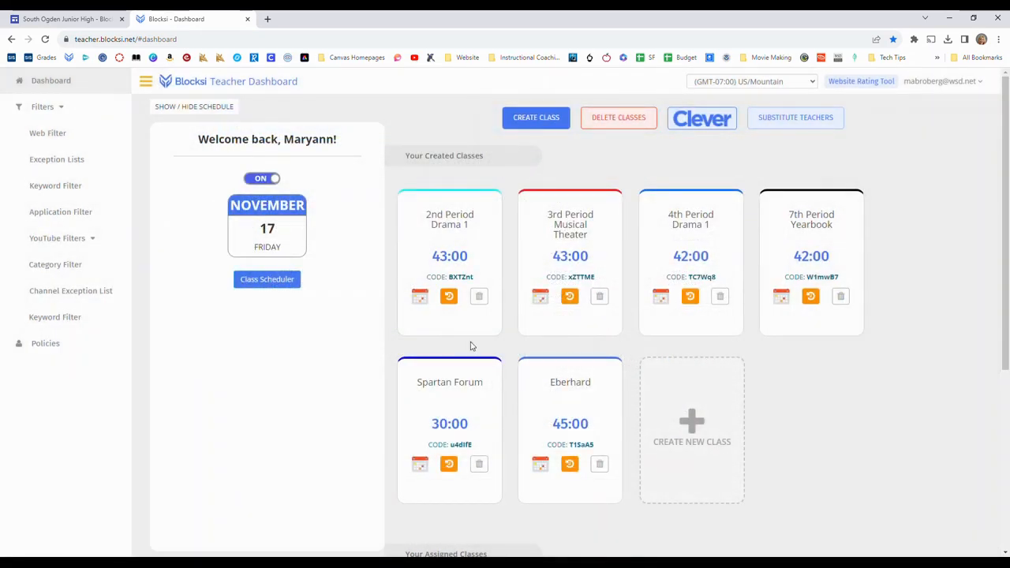
Step: Check the week template choices in the Weekly Scheduler, select Week A, and close the scheduler without assigning it to any week
left_click(283, 286)
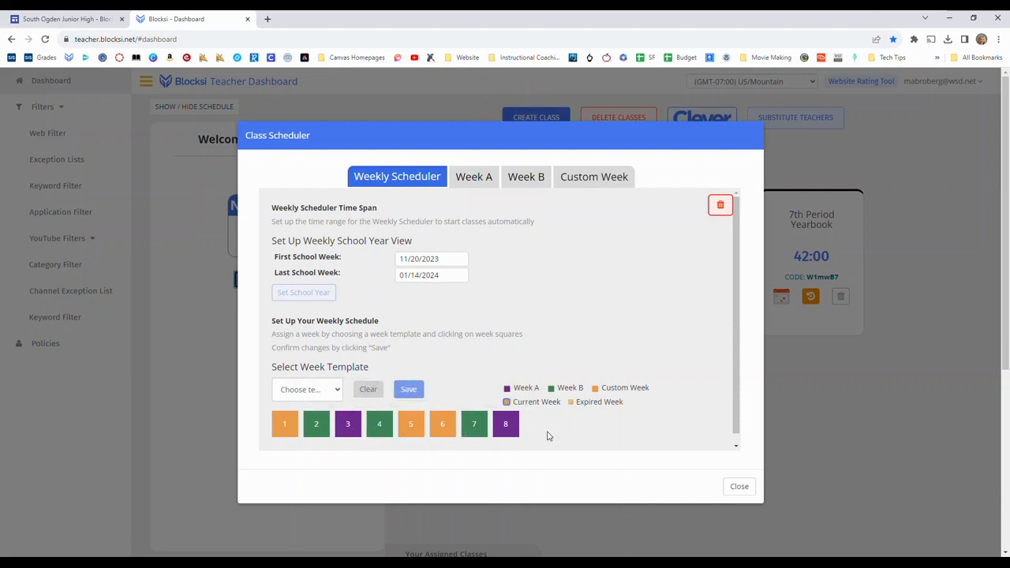
left_click(339, 391)
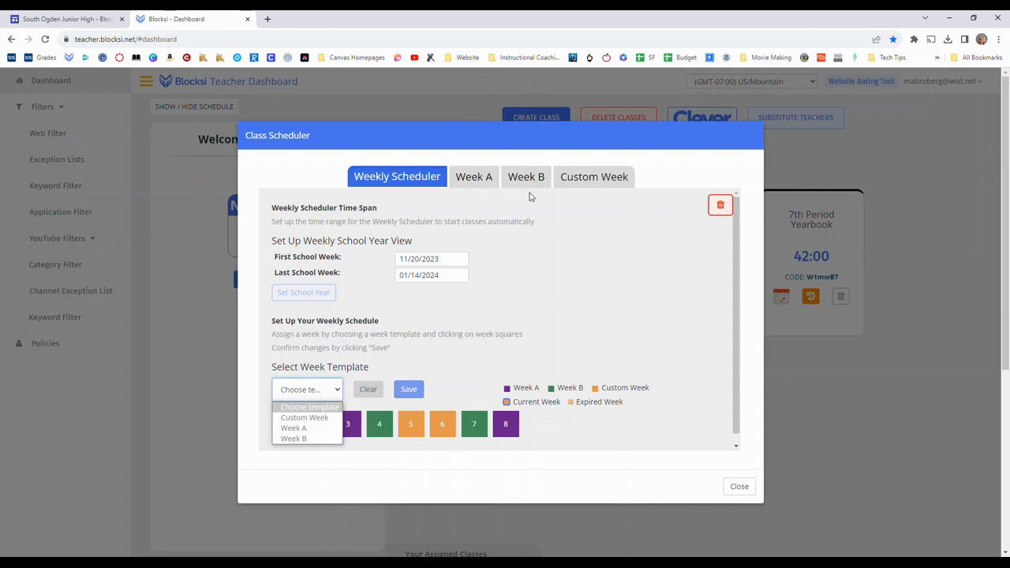
left_click(293, 429)
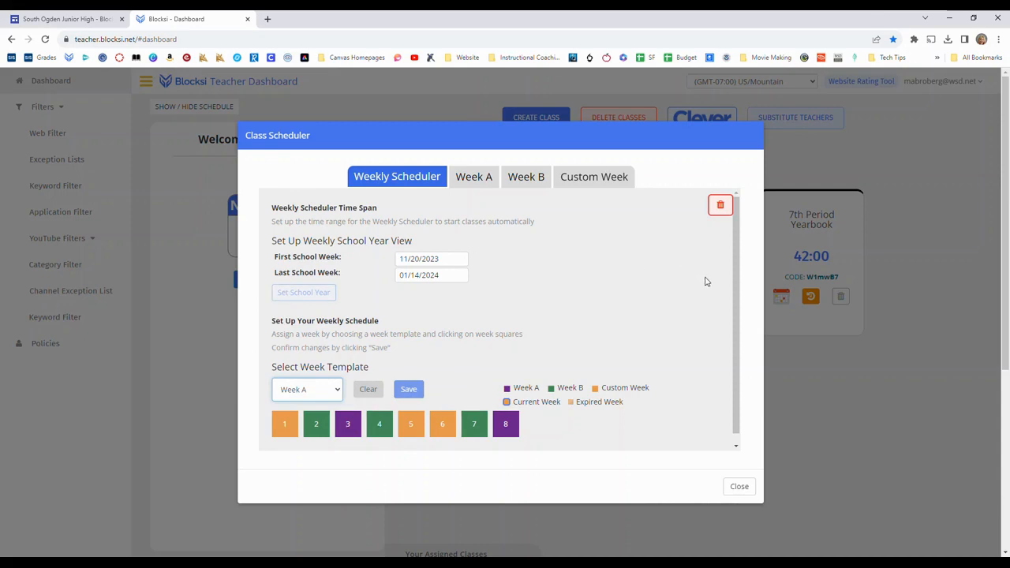
left_click(739, 487)
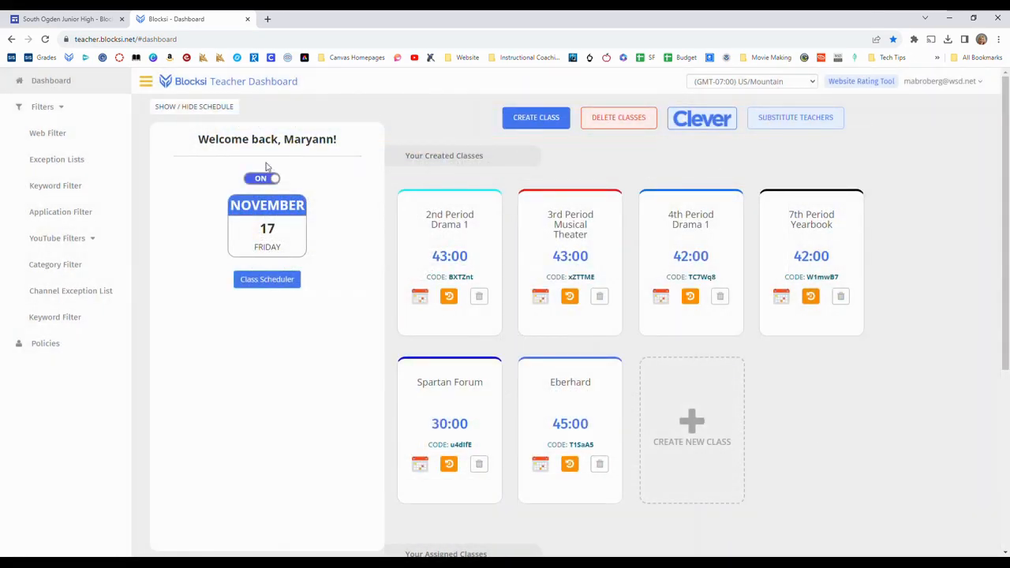